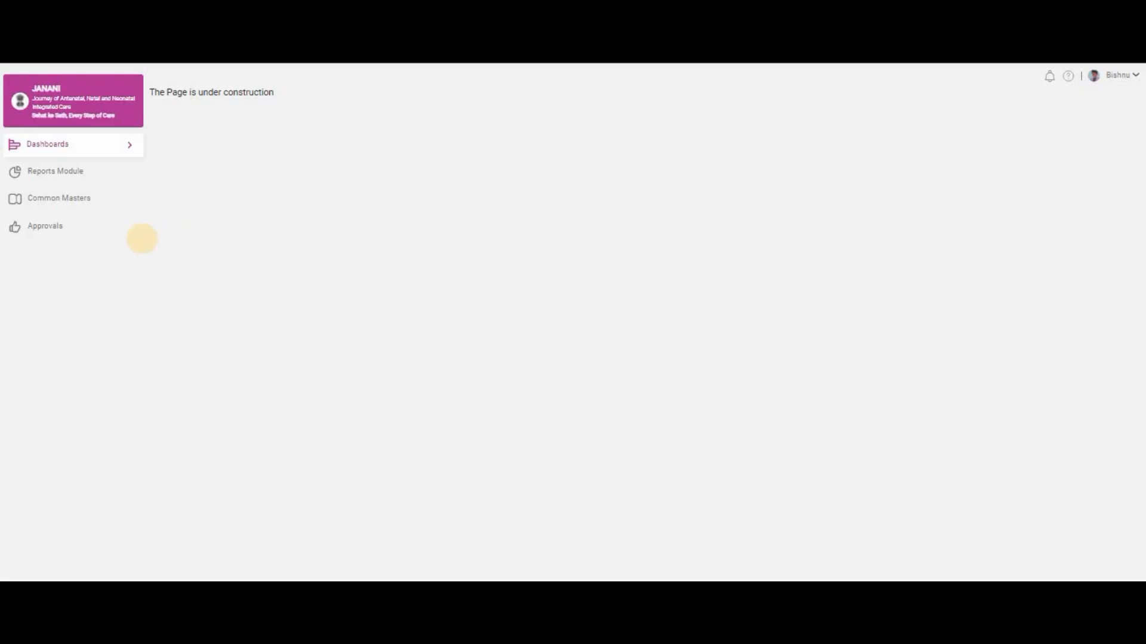
Open the All Users list under Common Masters and search for a staff member's mobile number.
{"action": "left_click", "coordinate": [124, 206]}
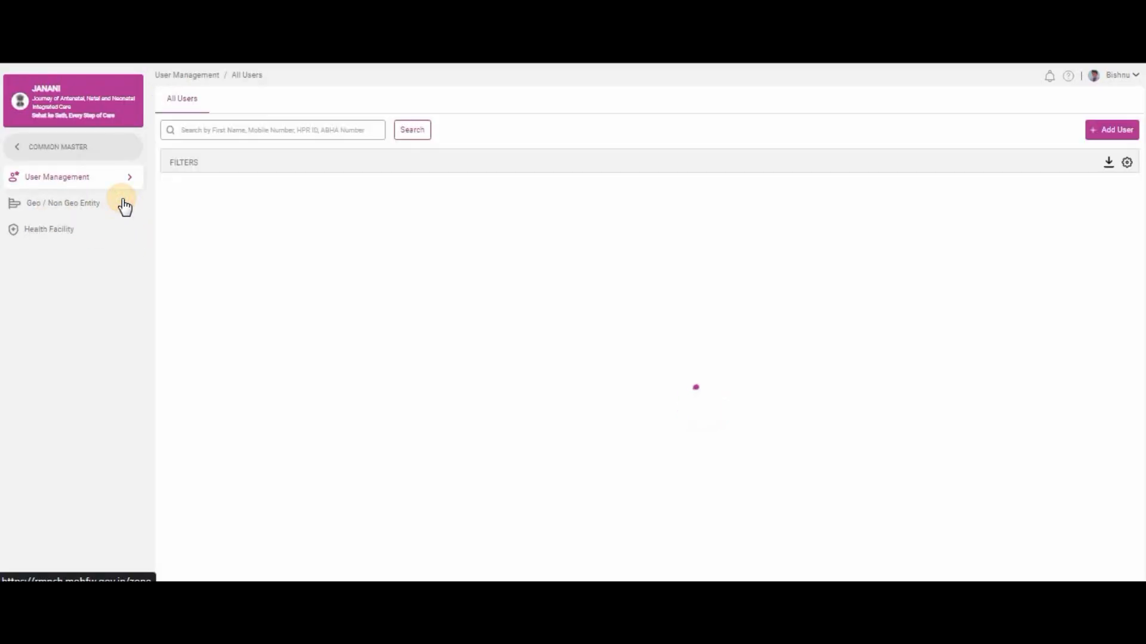
{"action": "left_click", "coordinate": [292, 137]}
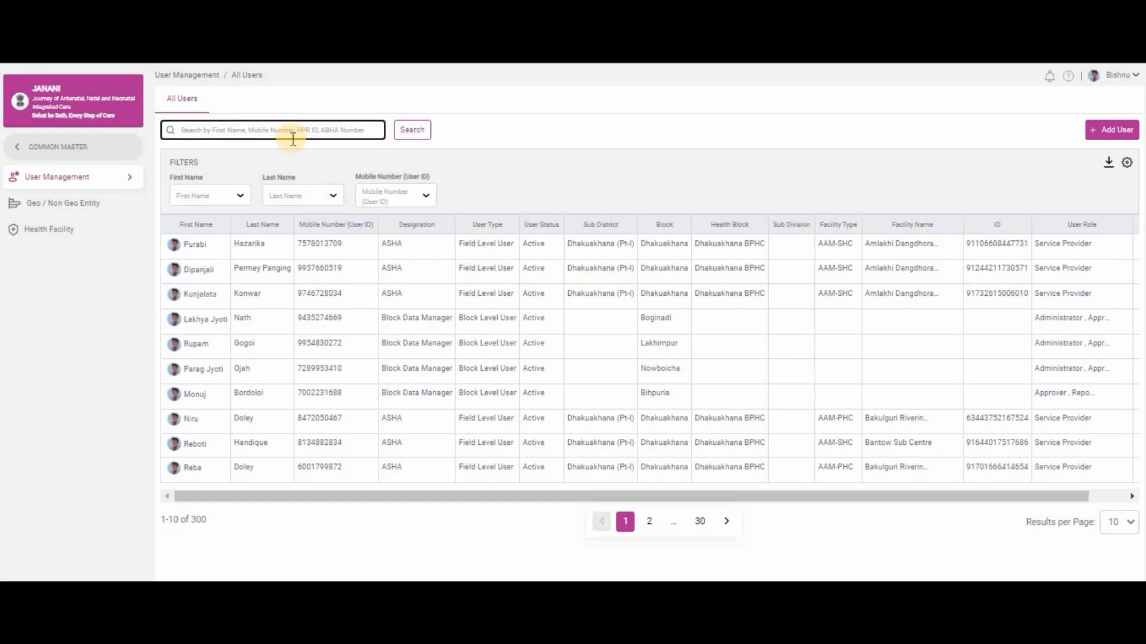
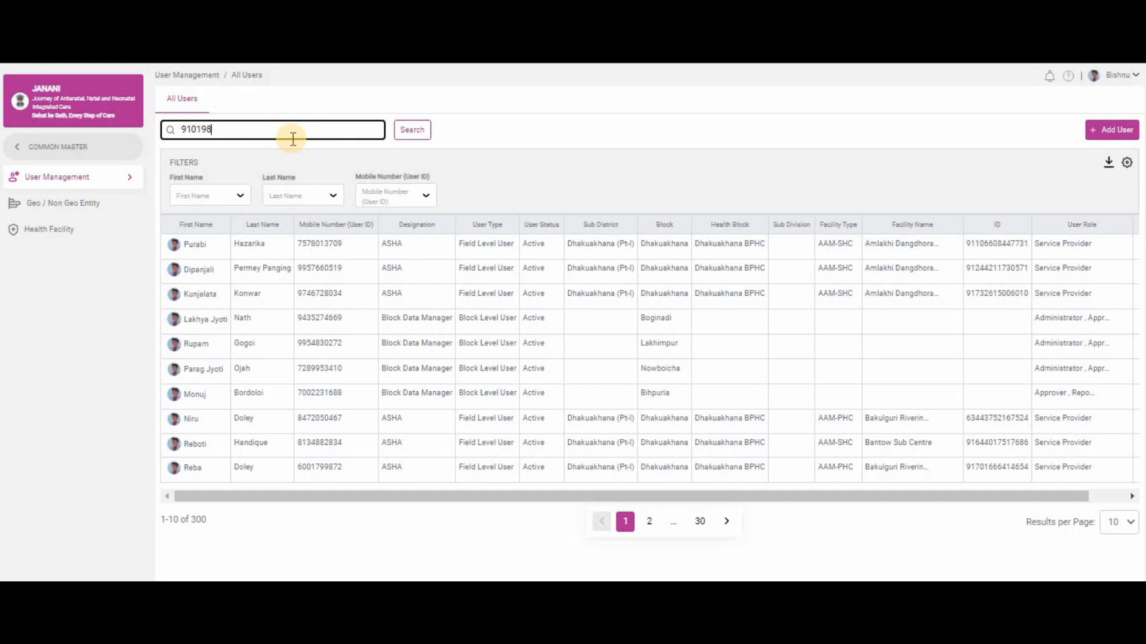
{"action": "left_click", "coordinate": [417, 129]}
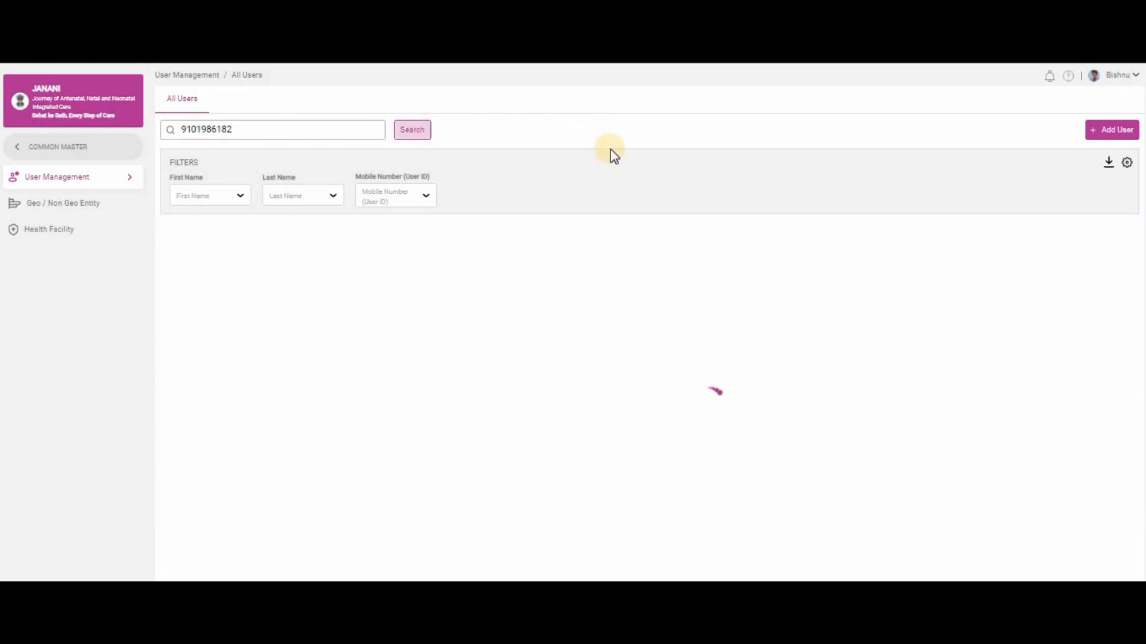
Open Health Facility in a new tab and search users by another staff member's mobile number.
{"action": "right_click", "coordinate": [57, 230]}
{"action": "left_click", "coordinate": [69, 243]}
{"action": "left_click", "coordinate": [285, 129]}
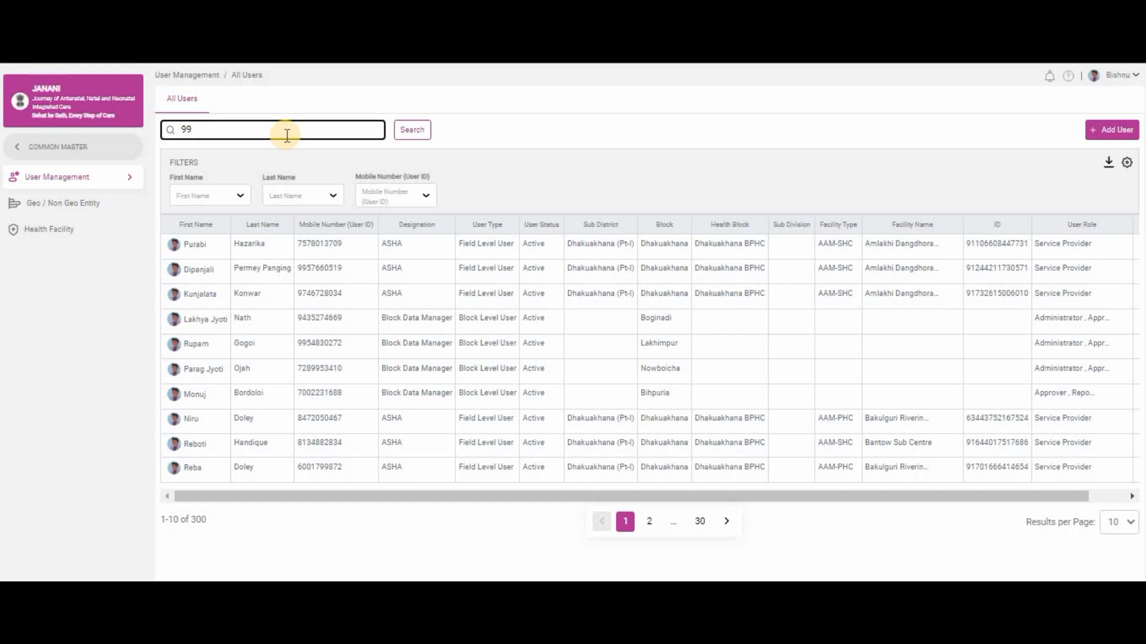
{"action": "left_click", "coordinate": [429, 131]}
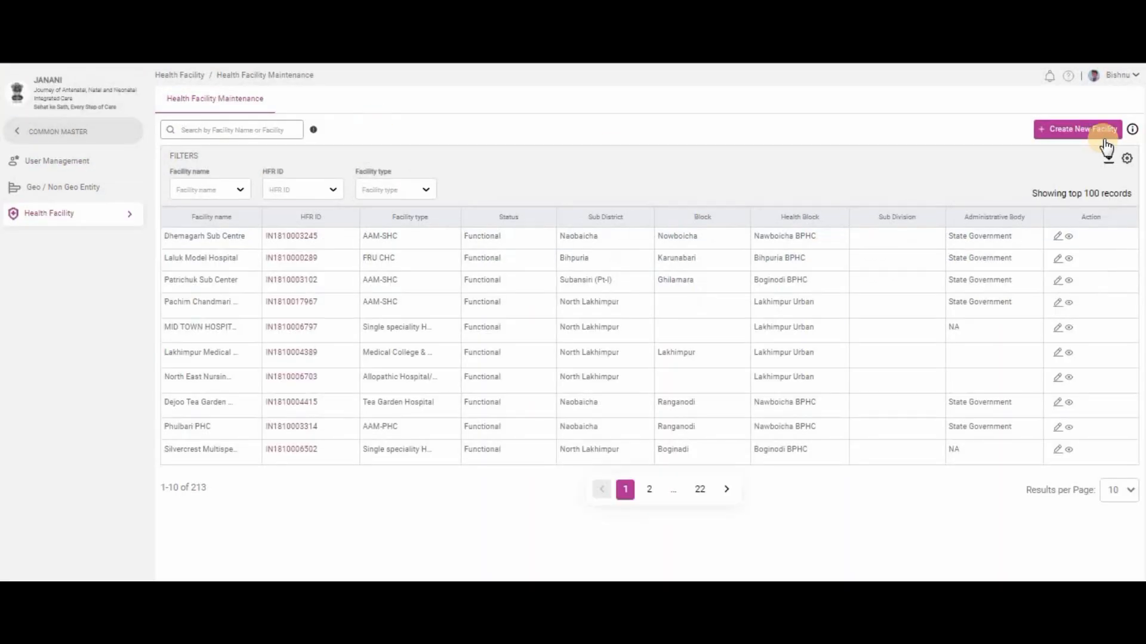
Filter the Health Facility list with 'laluk' so only Laluk Model Hospital remains.
{"action": "left_click", "coordinate": [234, 134]}
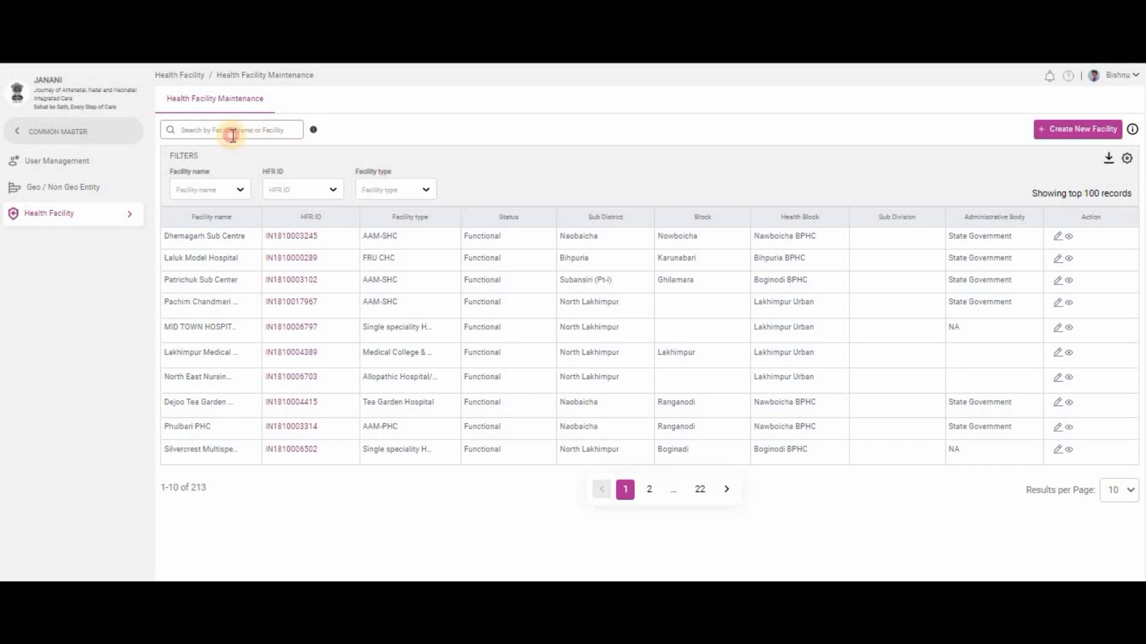
{"action": "left_click", "coordinate": [233, 135]}
{"action": "type", "text": "laluk"}
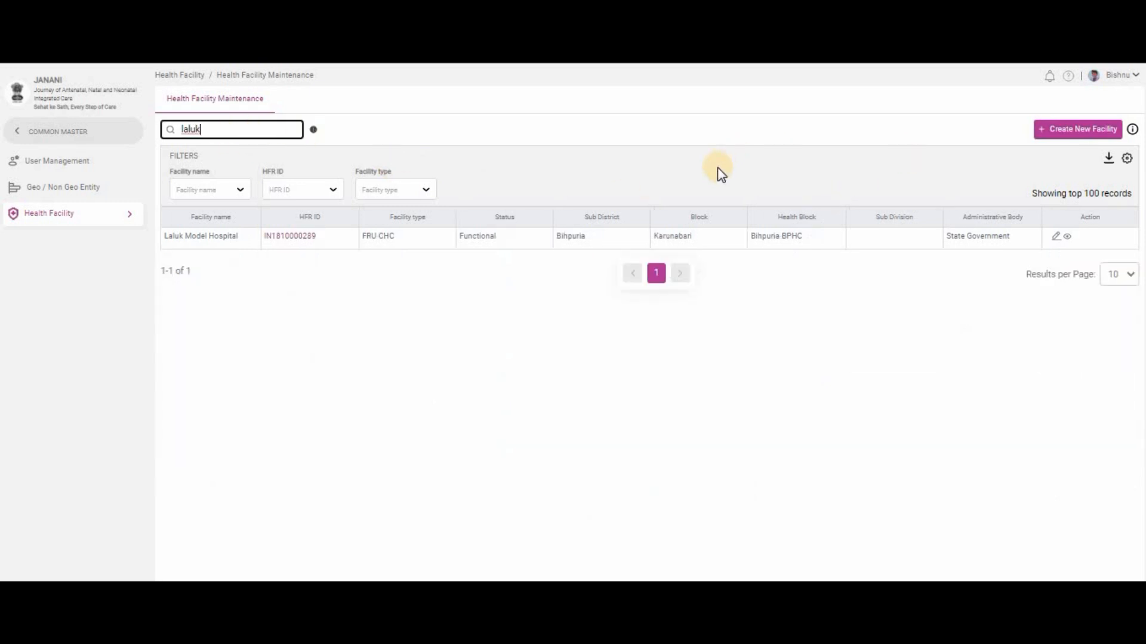
View Laluk Model Hospital's details and scroll down to its hierarchy details.
{"action": "left_click", "coordinate": [1068, 238]}
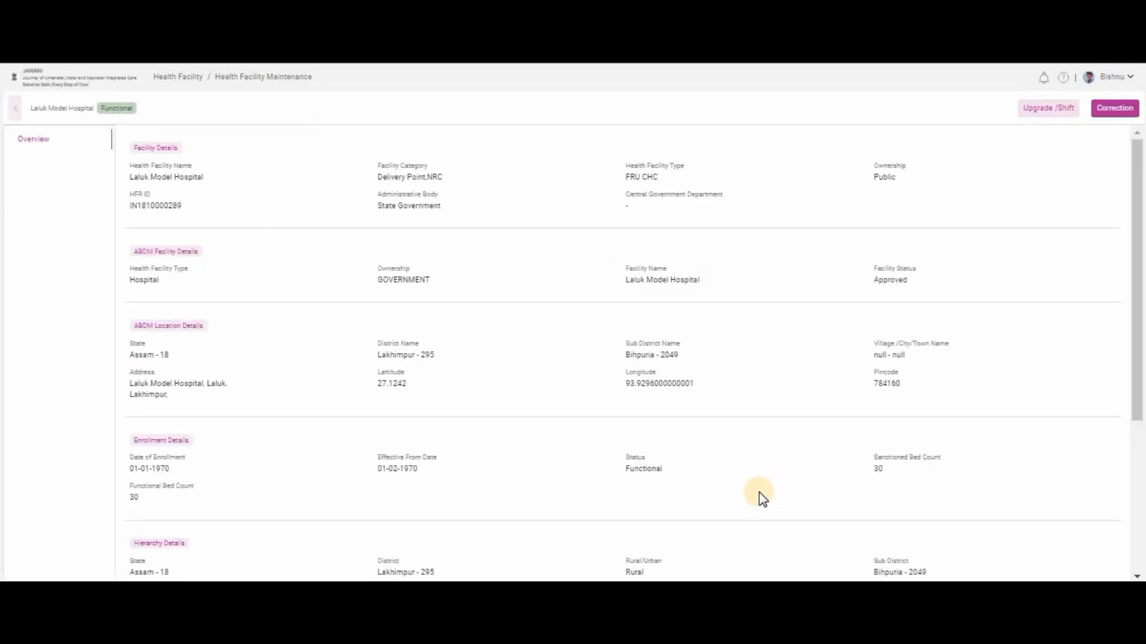
{"action": "scroll", "coordinate": [764, 501], "scroll_direction": "down", "scroll_amount": 3}
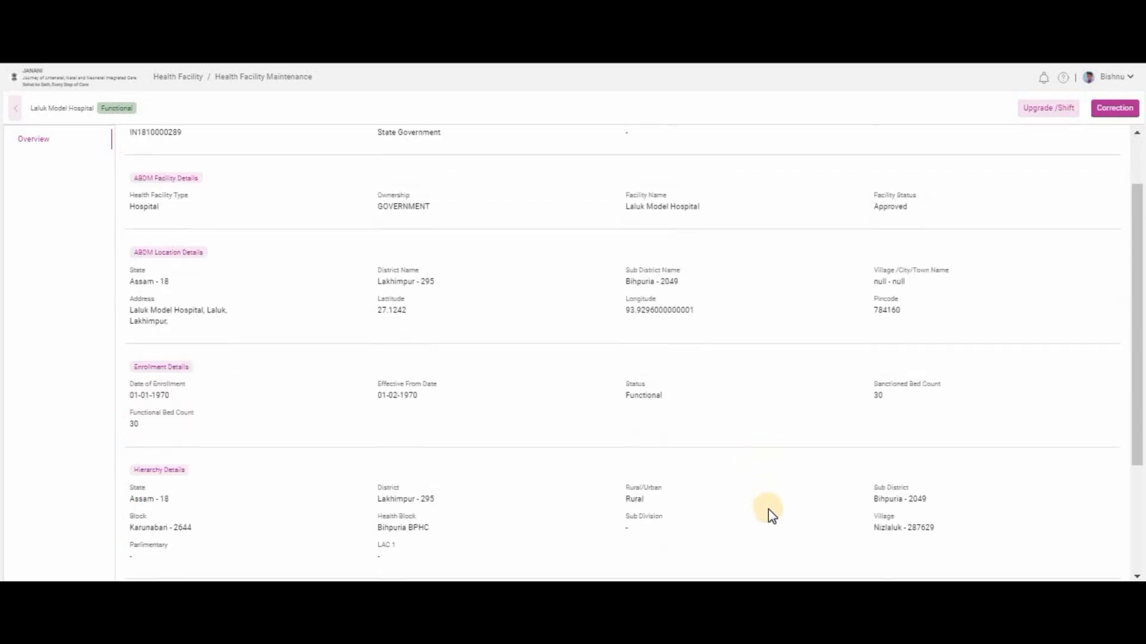
{"action": "scroll", "coordinate": [254, 386], "scroll_direction": "down", "scroll_amount": 1}
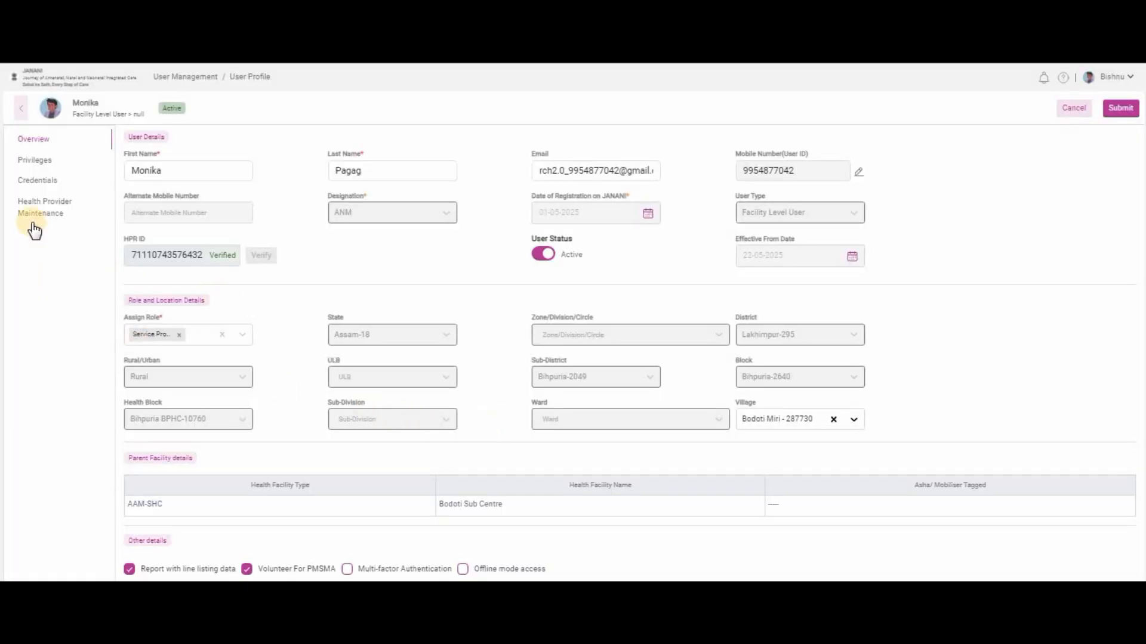
Start a shift/transfer from the user's health facility assignments, with district Lakhimpur-295 and Rural.
{"action": "left_click", "coordinate": [50, 221]}
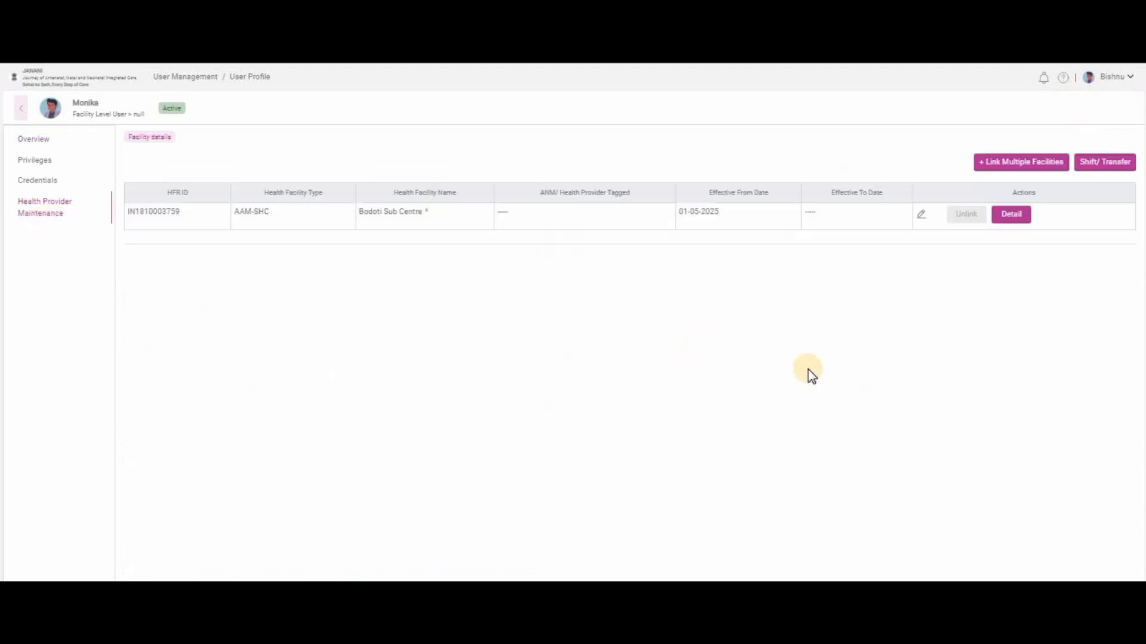
{"action": "left_click", "coordinate": [1099, 164]}
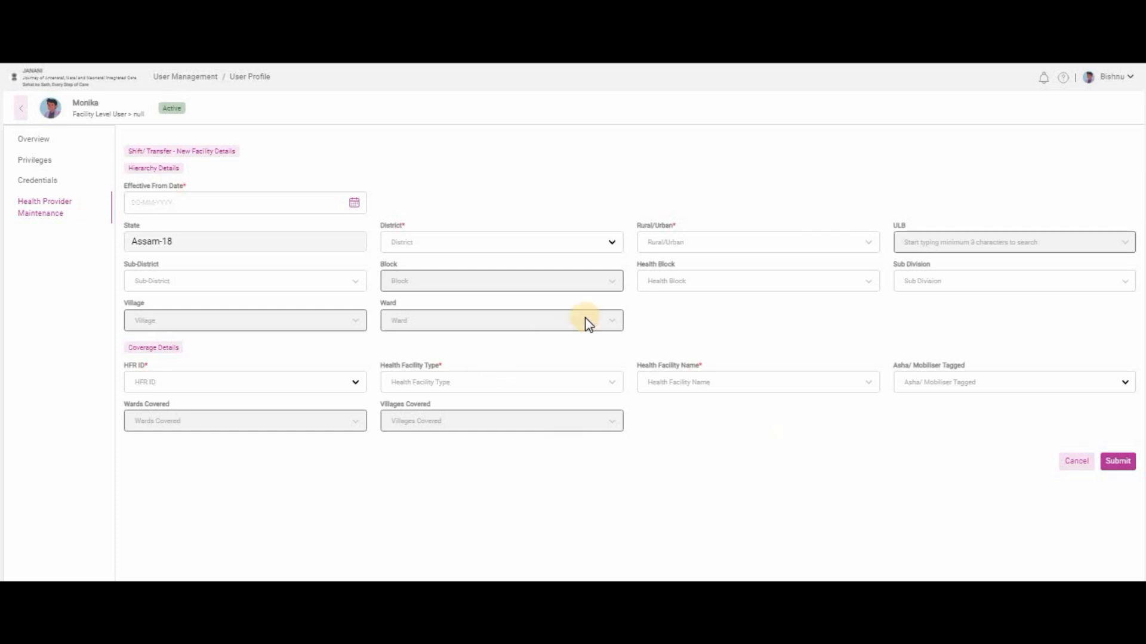
{"action": "left_click", "coordinate": [413, 243]}
{"action": "type", "text": "lakhim"}
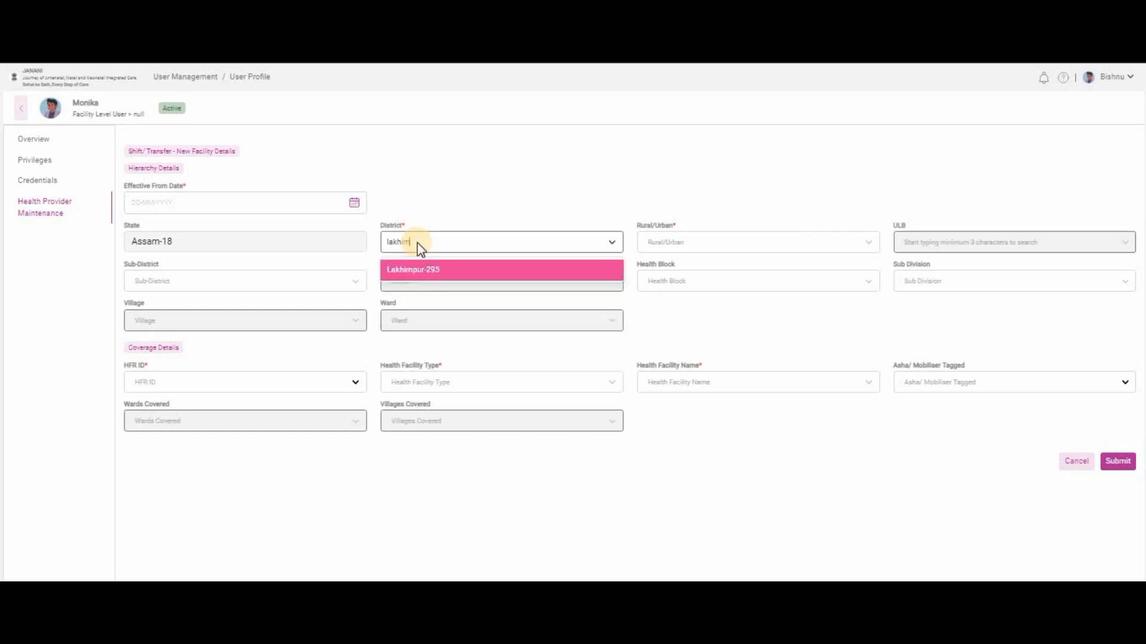
{"action": "key", "text": "Return"}
{"action": "left_click", "coordinate": [692, 246]}
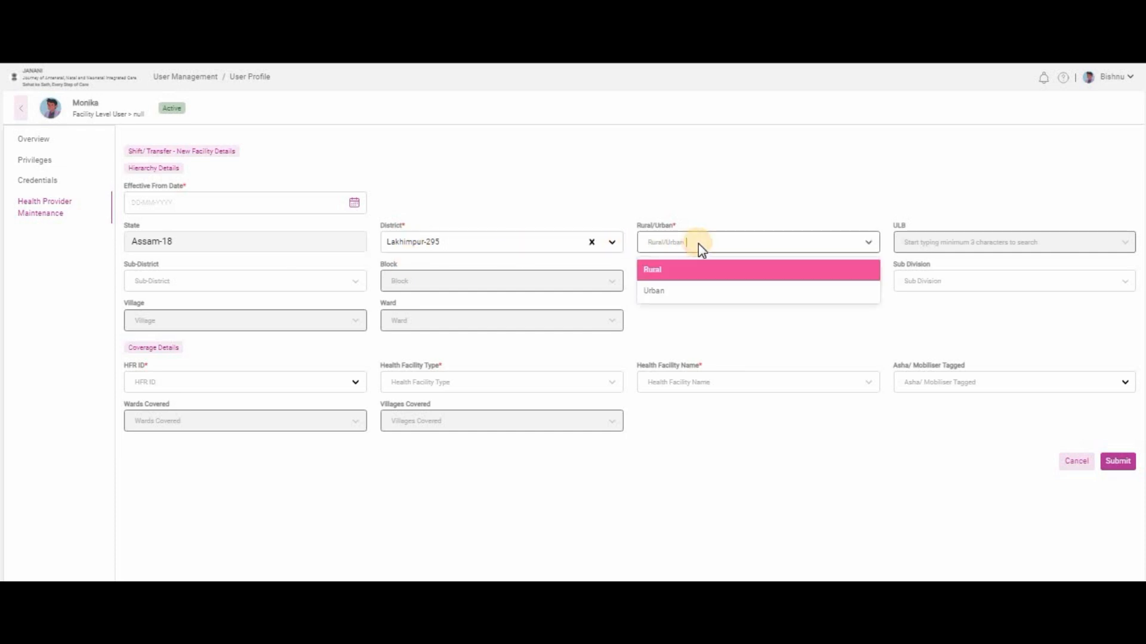
{"action": "key", "text": "Return"}
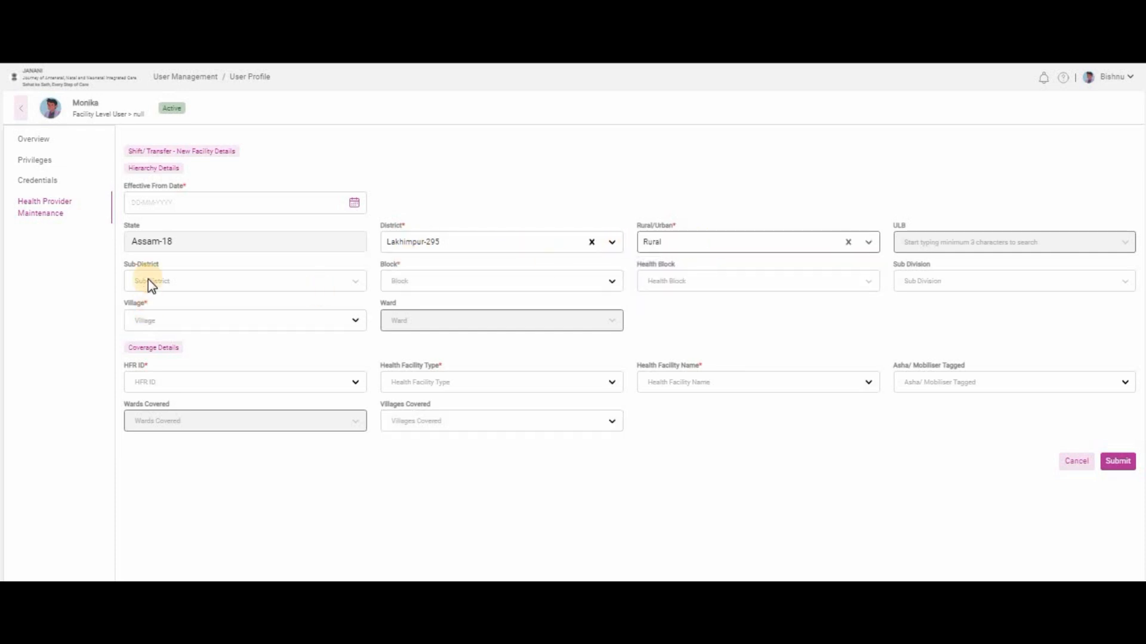
Set sub-district Bihpuria-2049, block Karunabari-2644, health block Bihpuria BPHC-10760 and village Nizlaluk-287629.
{"action": "left_click", "coordinate": [151, 284]}
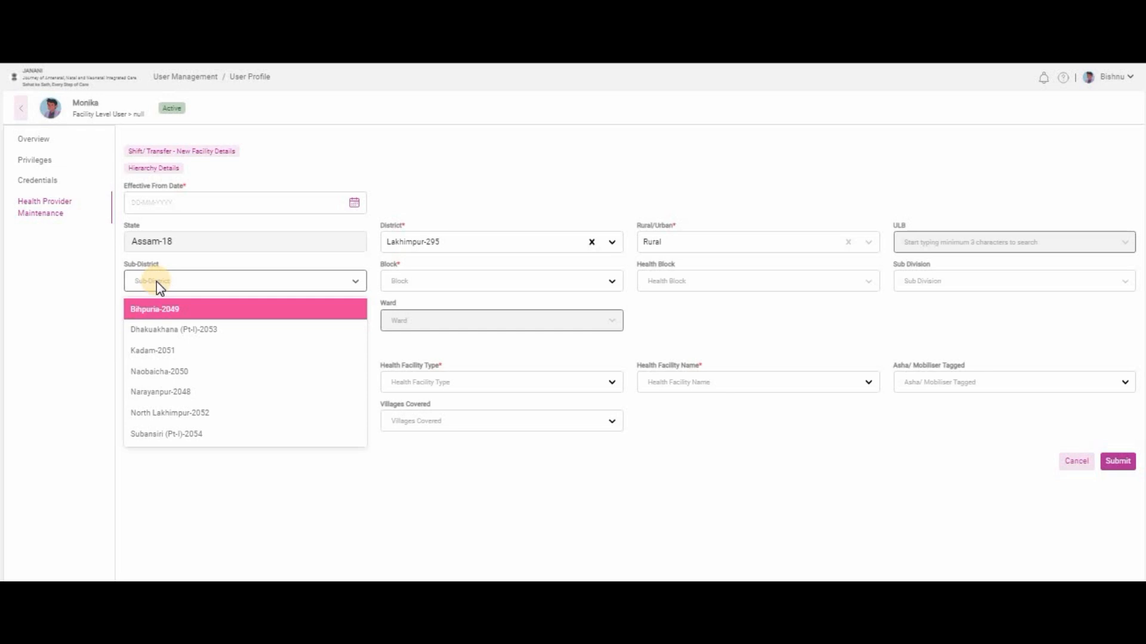
{"action": "type", "text": "bi"}
{"action": "key", "text": "Return"}
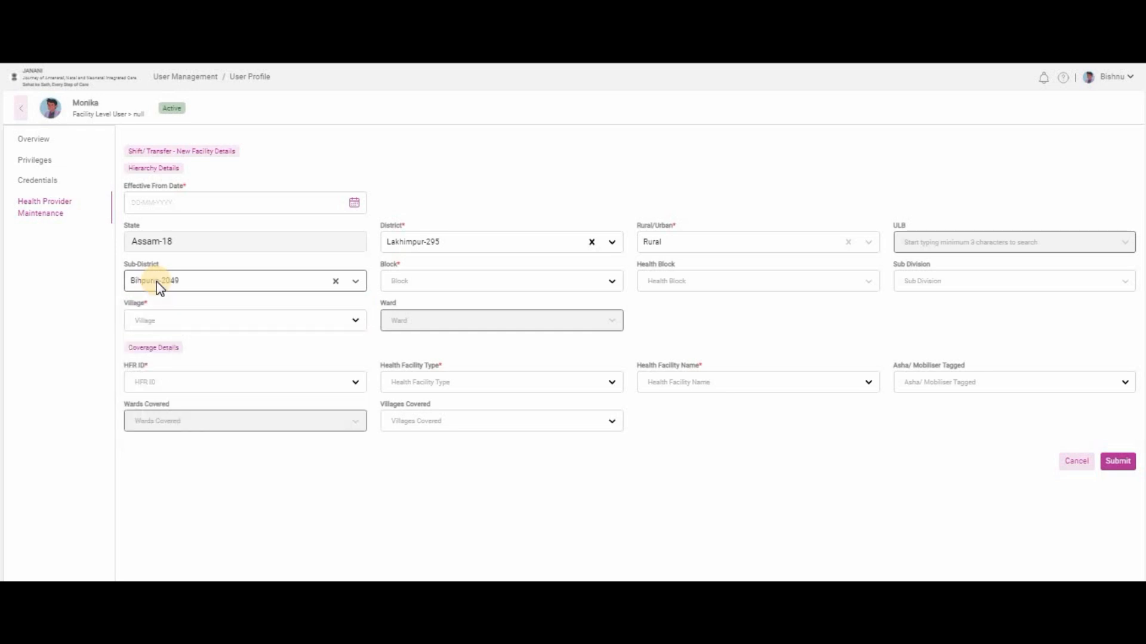
{"action": "left_click", "coordinate": [433, 282]}
{"action": "type", "text": "ka"}
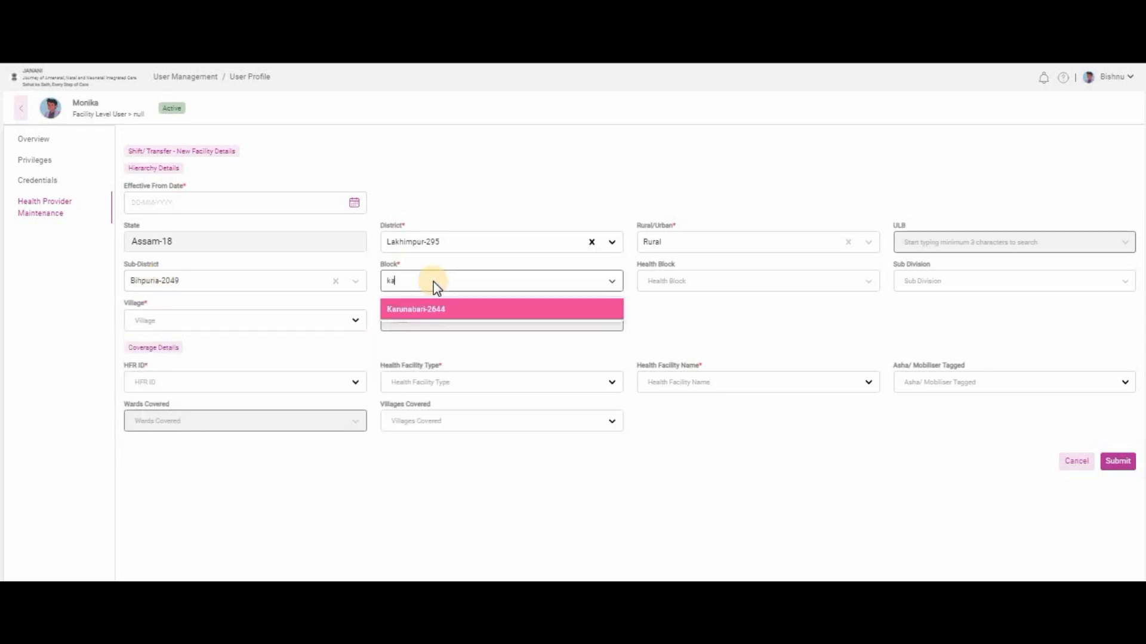
{"action": "type", "text": "run"}
{"action": "left_click", "coordinate": [433, 310]}
{"action": "left_click", "coordinate": [737, 278]}
{"action": "type", "text": "bih"}
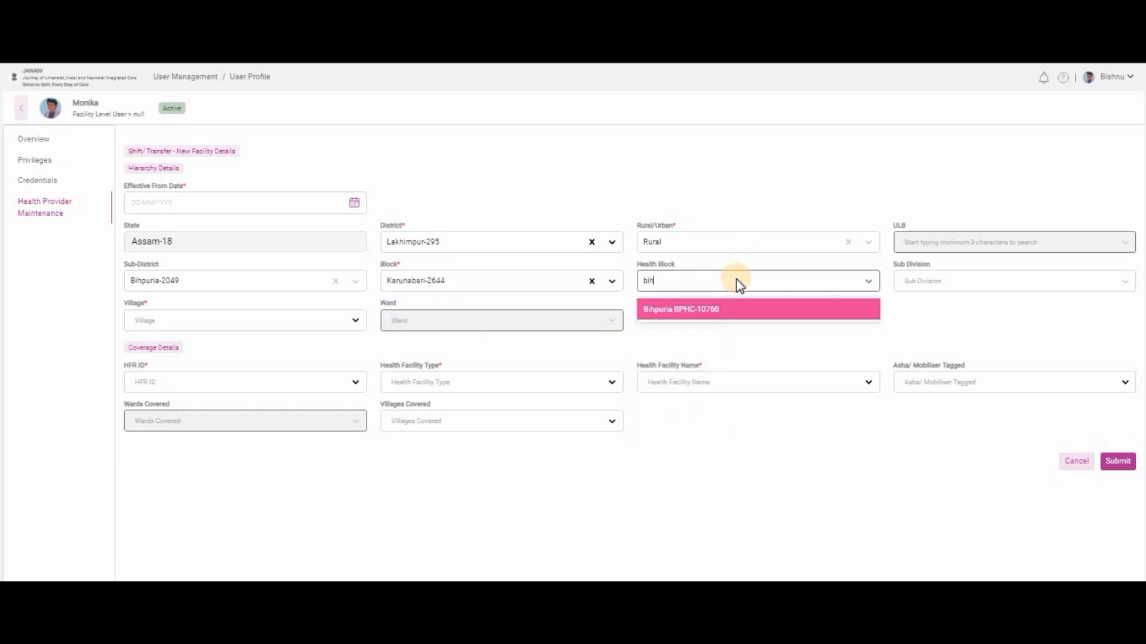
{"action": "key", "text": "Return"}
{"action": "left_click", "coordinate": [244, 325]}
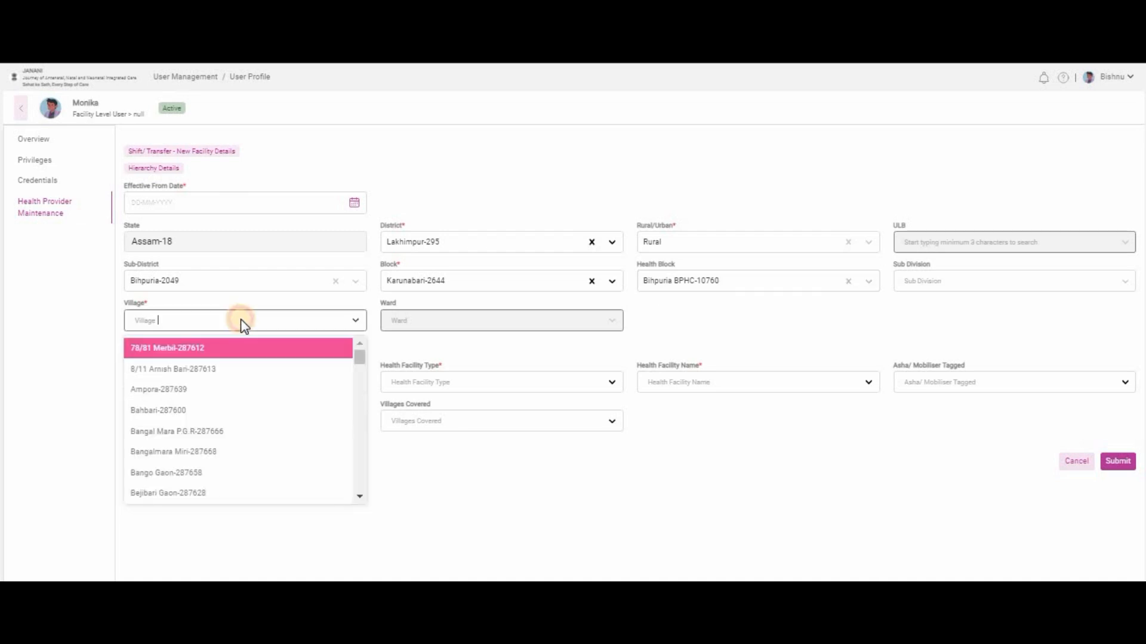
{"action": "type", "text": "niz"}
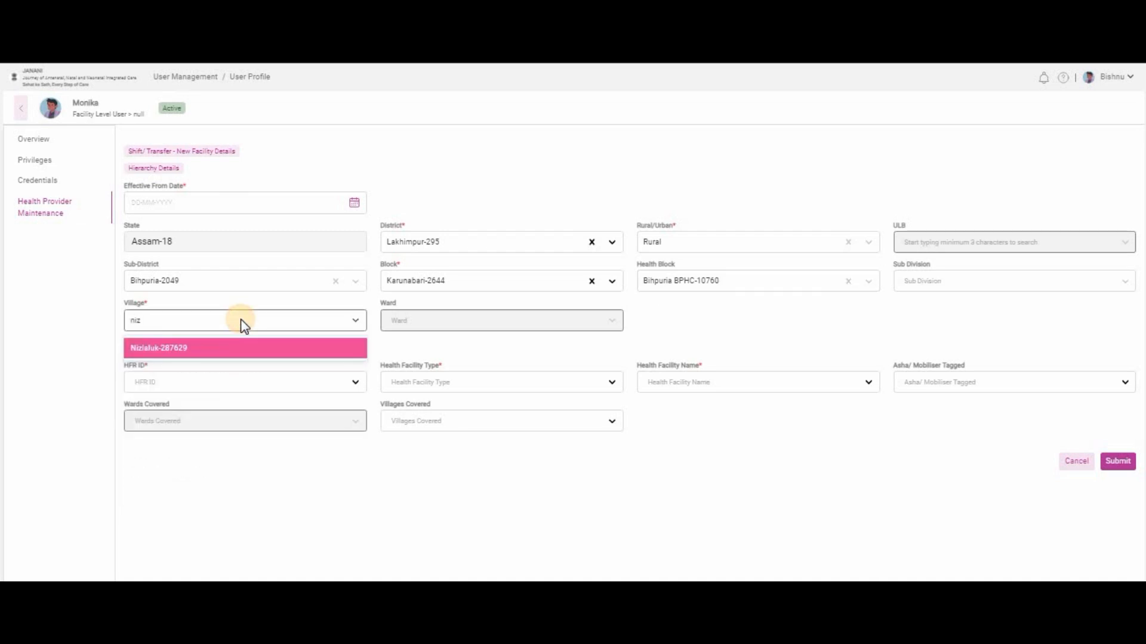
{"action": "left_click", "coordinate": [231, 352]}
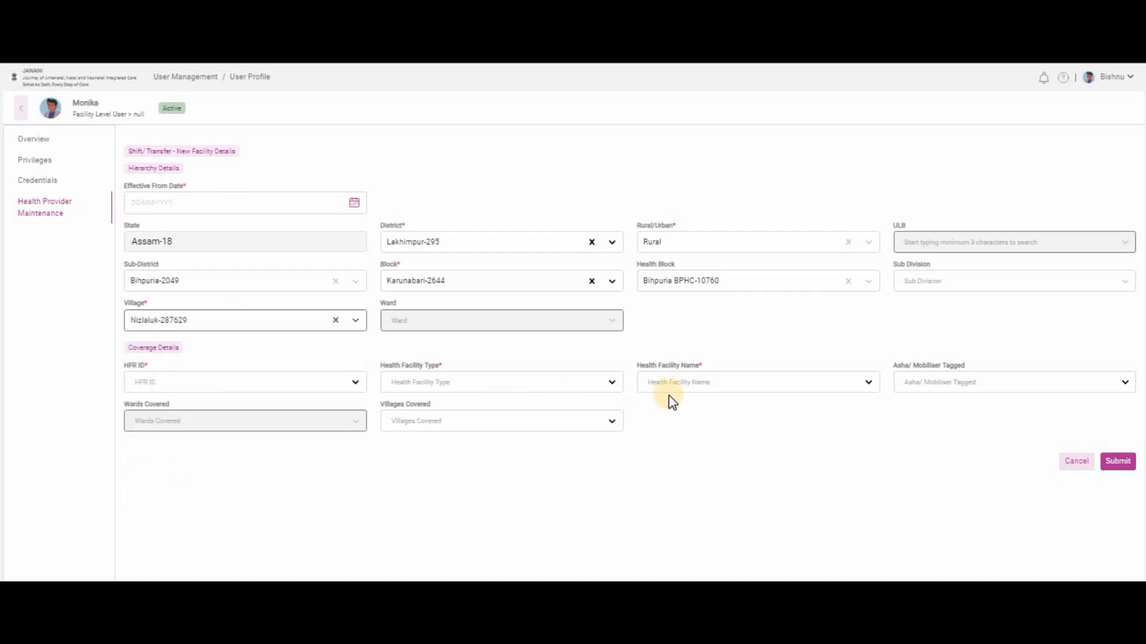
Choose Laluk Model Hospital as the new health facility name.
{"action": "left_click", "coordinate": [740, 390]}
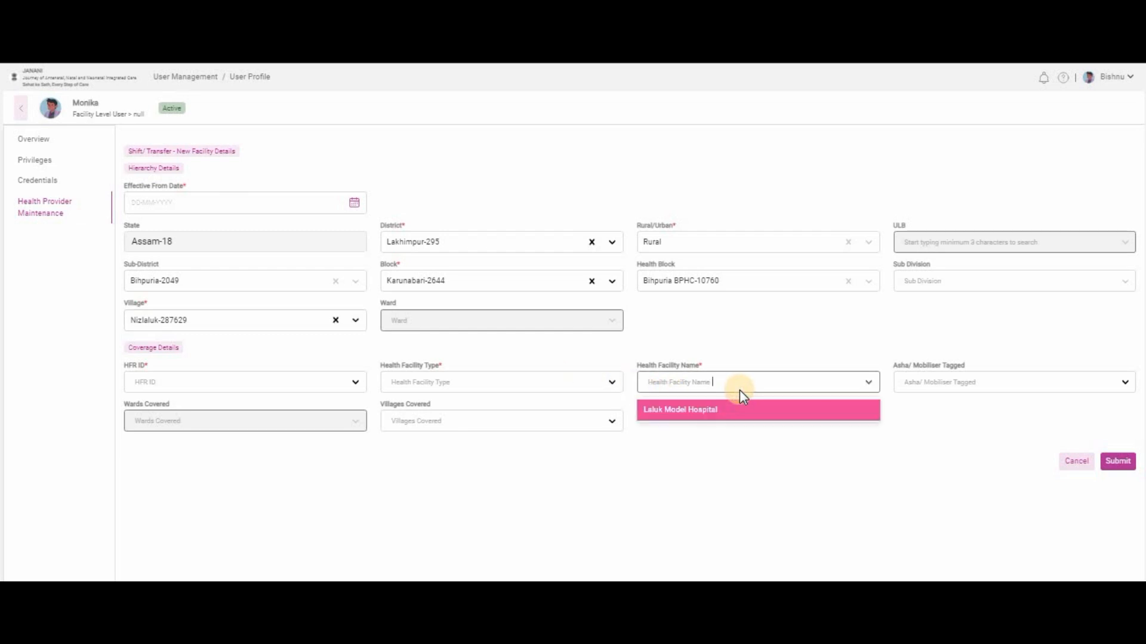
{"action": "left_click", "coordinate": [740, 404]}
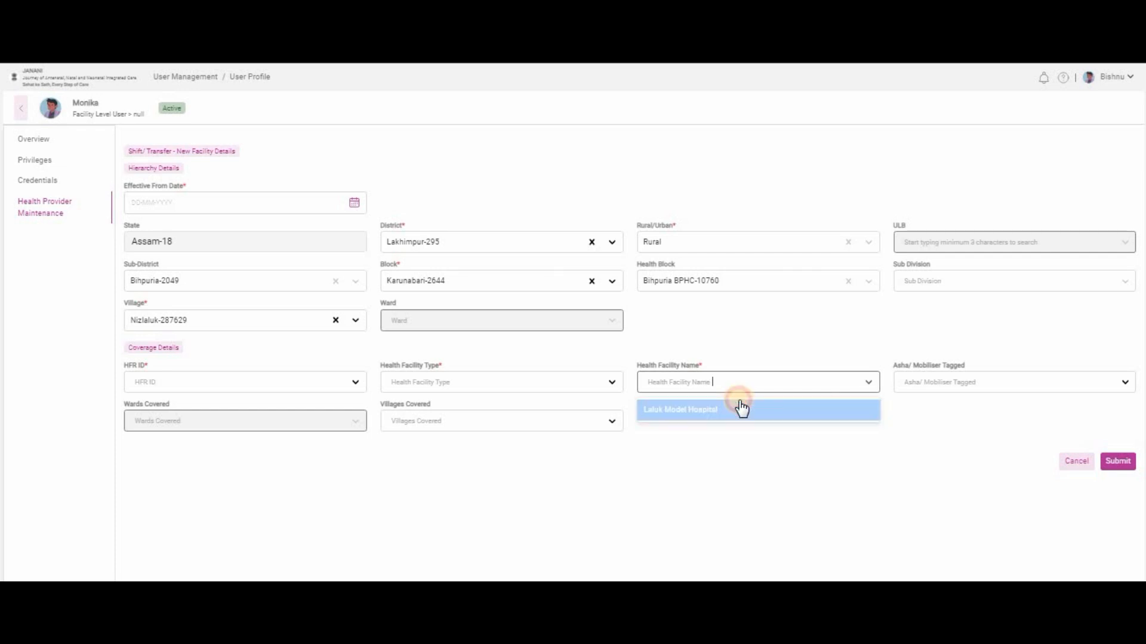
{"action": "double_click", "coordinate": [173, 395]}
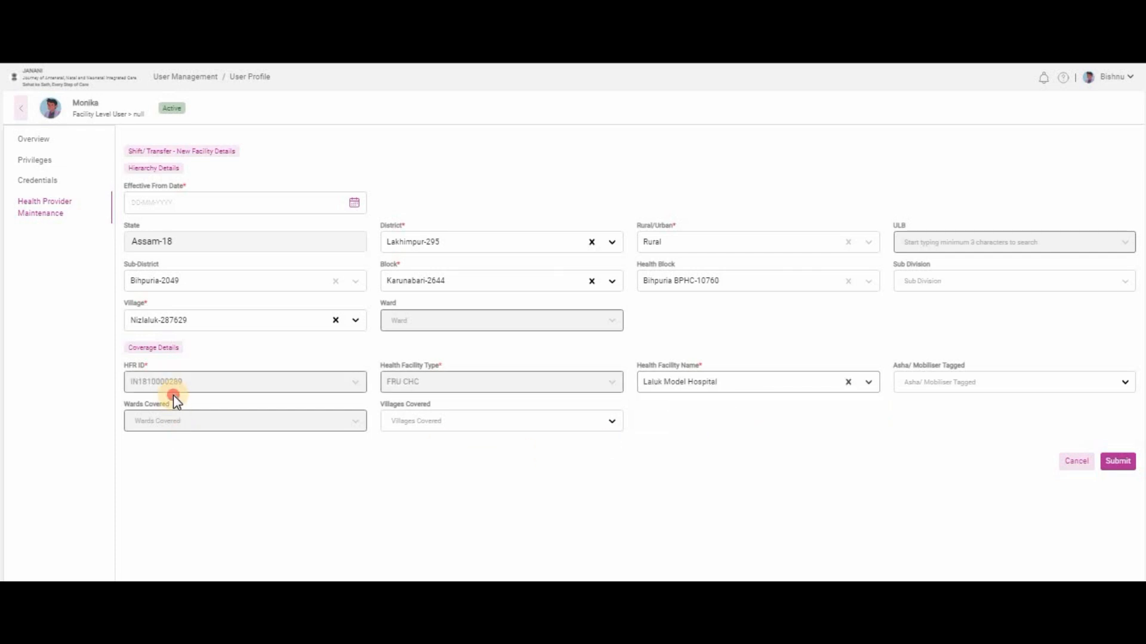
{"action": "left_click", "coordinate": [921, 456]}
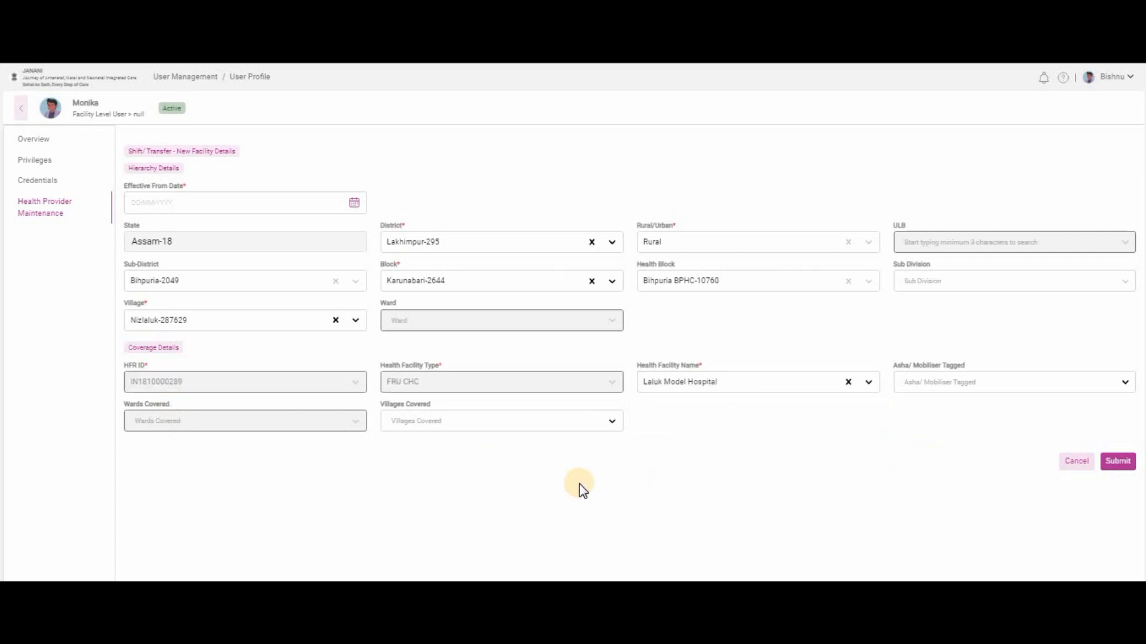
Tick nine covered villages, from Pachim Laluk No.1-287621 through Sonapur Gaon-287680.
{"action": "left_click", "coordinate": [542, 427]}
{"action": "left_click", "coordinate": [509, 448]}
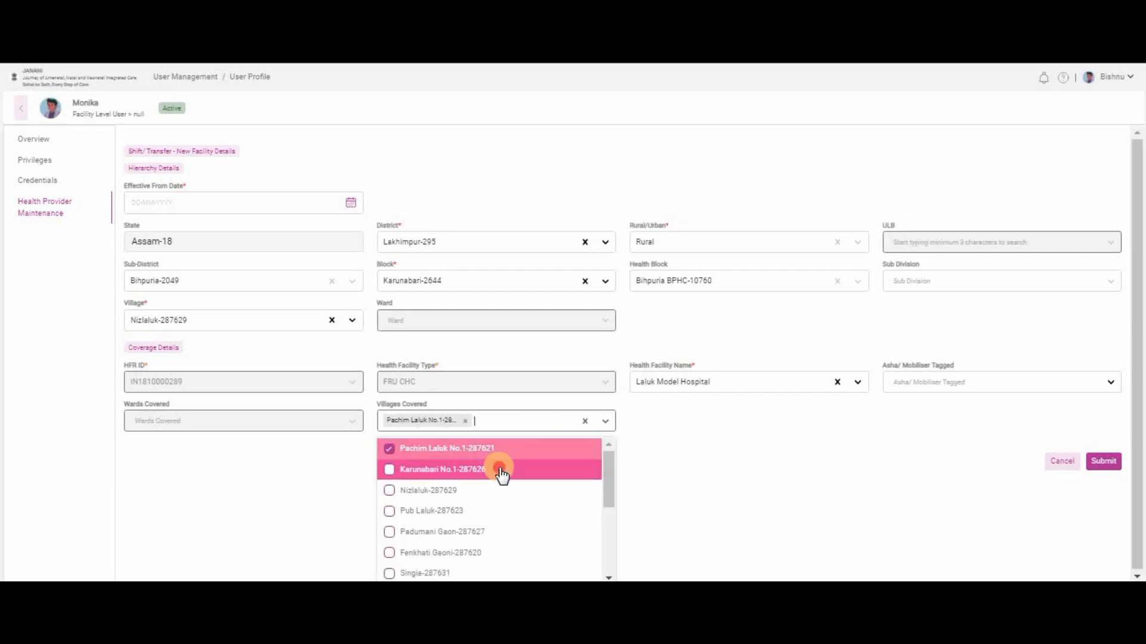
{"action": "left_click", "coordinate": [492, 469]}
{"action": "left_click", "coordinate": [478, 490]}
{"action": "left_click", "coordinate": [471, 526]}
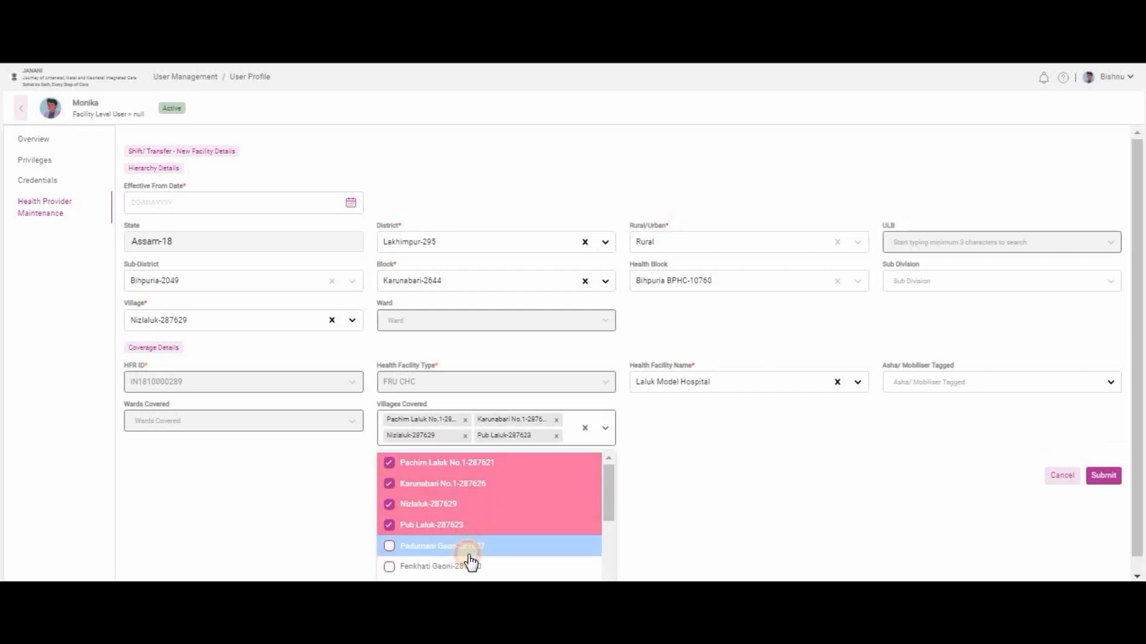
{"action": "left_click", "coordinate": [468, 548]}
{"action": "scroll", "coordinate": [563, 514], "scroll_direction": "down", "scroll_amount": 5}
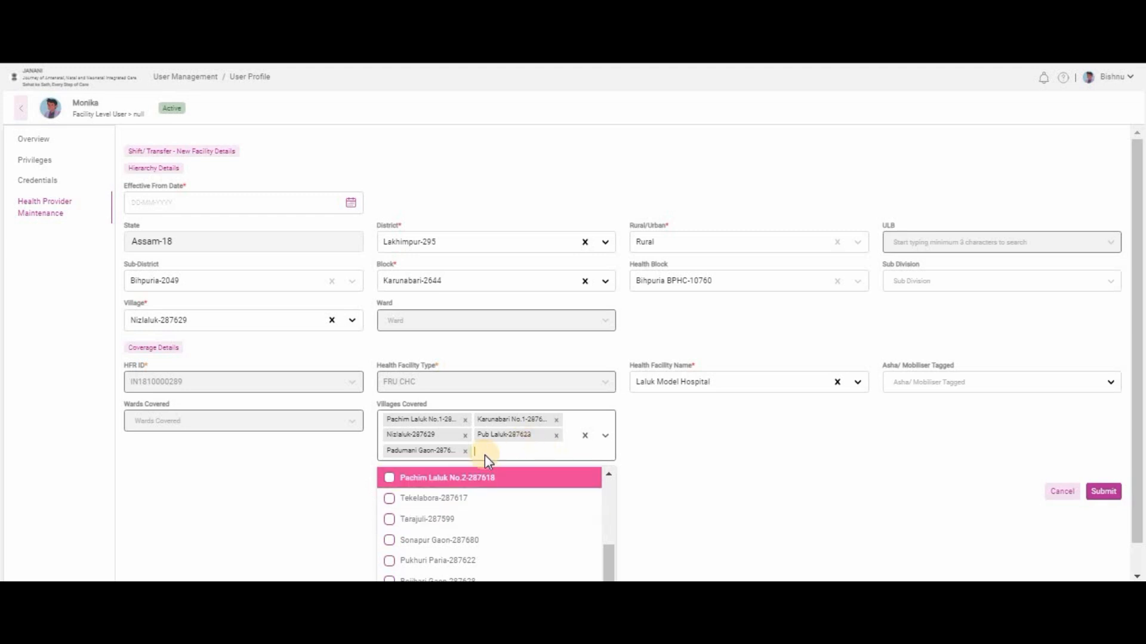
{"action": "left_click", "coordinate": [455, 477]}
{"action": "left_click", "coordinate": [460, 520]}
{"action": "left_click", "coordinate": [459, 517]}
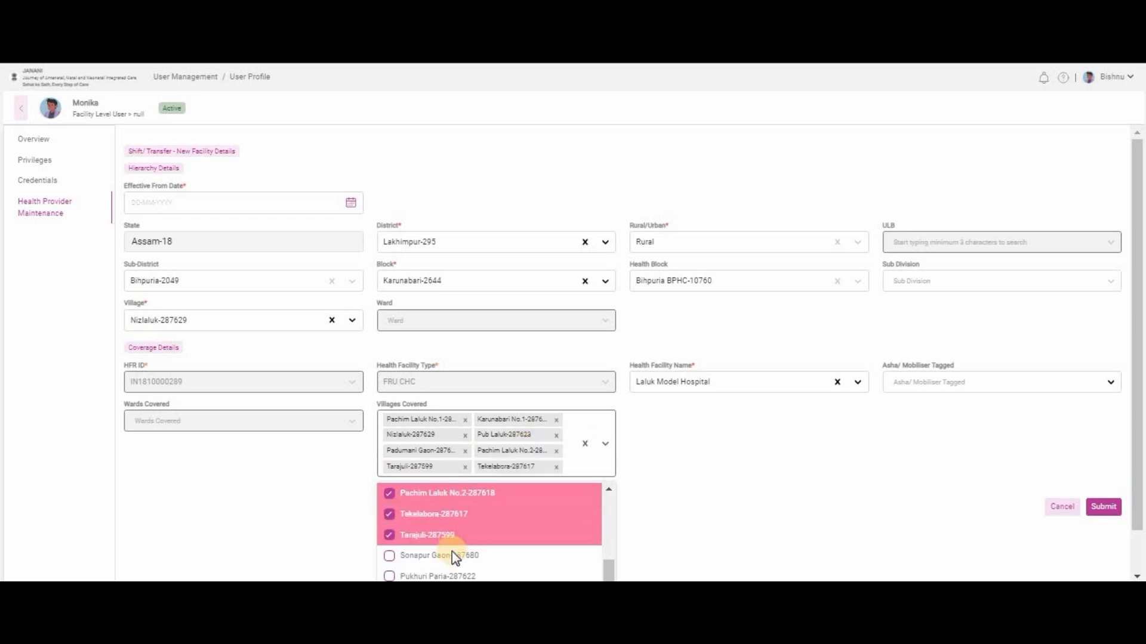
{"action": "left_click", "coordinate": [452, 554]}
Add Karunabari No.2, Bajibari Gaon, Pukhuri Para, Fenkhati Gaon, Singia and Goramur Block as covered villages.
{"action": "key", "text": "ctrl+minus"}
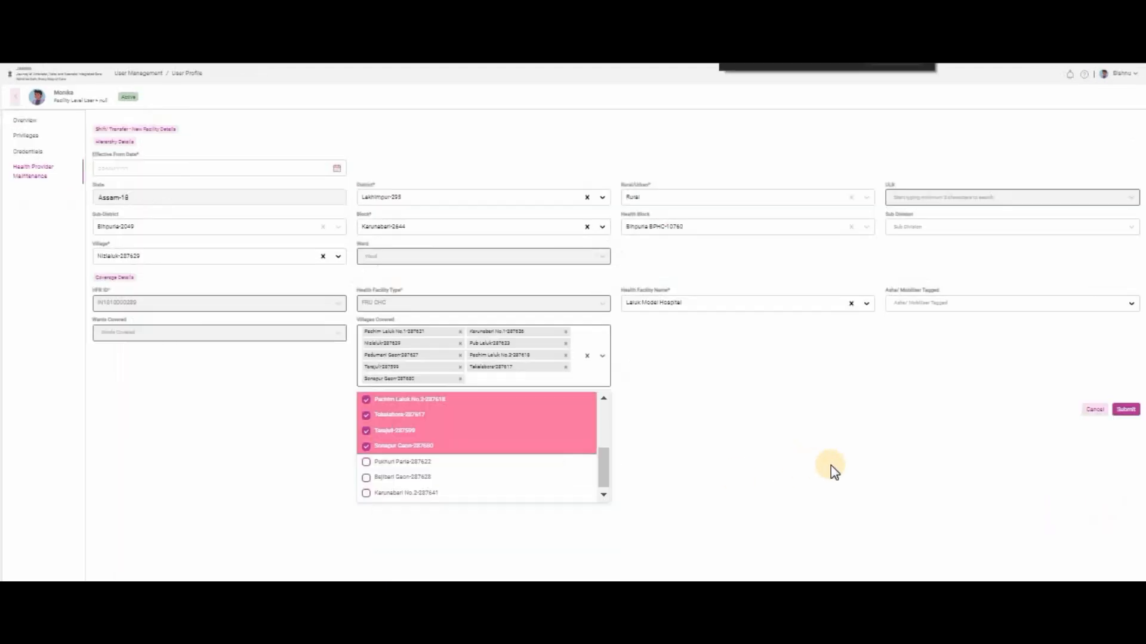
{"action": "left_click", "coordinate": [411, 493]}
{"action": "left_click", "coordinate": [416, 477]}
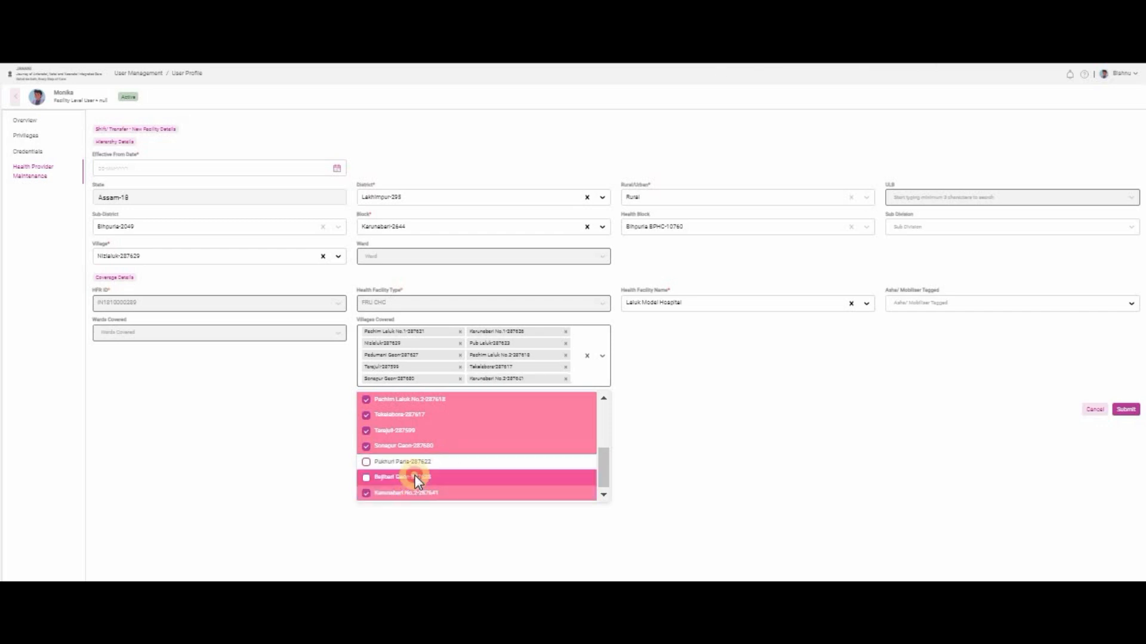
{"action": "left_click", "coordinate": [418, 474]}
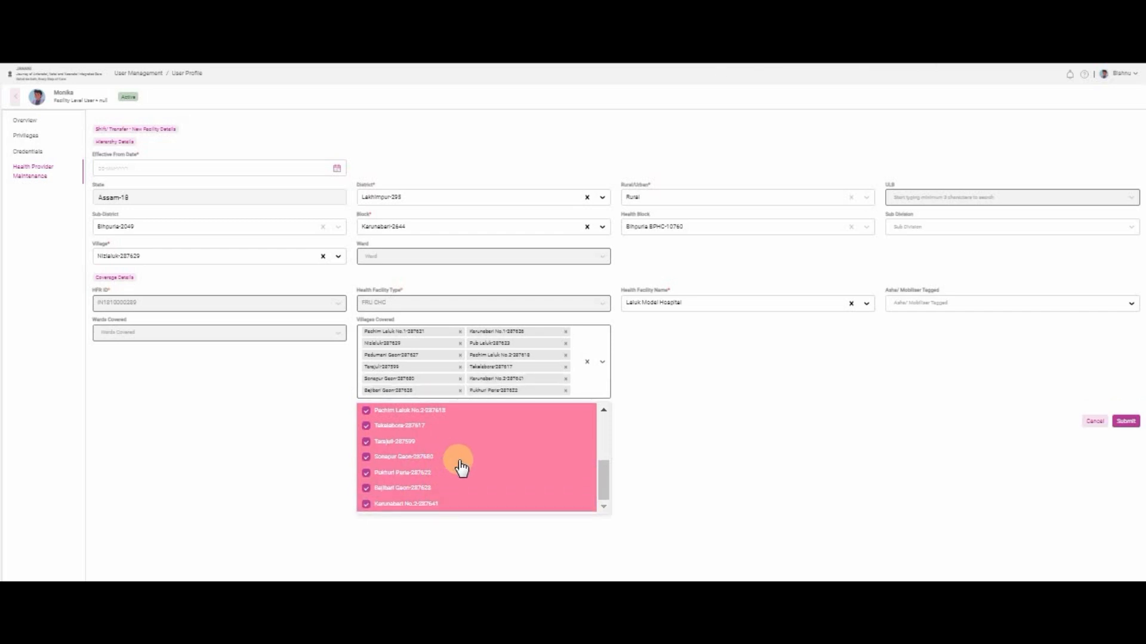
{"action": "scroll", "coordinate": [440, 478], "scroll_direction": "down", "scroll_amount": 2}
{"action": "left_click", "coordinate": [421, 489]}
{"action": "left_click", "coordinate": [400, 517]}
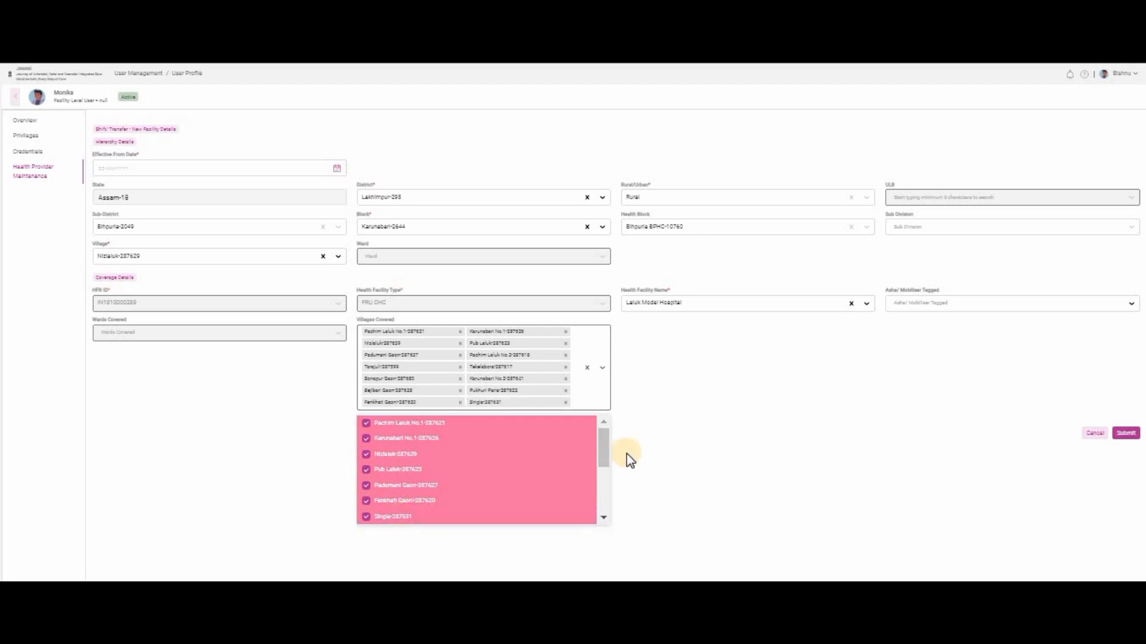
{"action": "left_click_drag", "start_coordinate": [610, 453], "coordinate": [454, 469]}
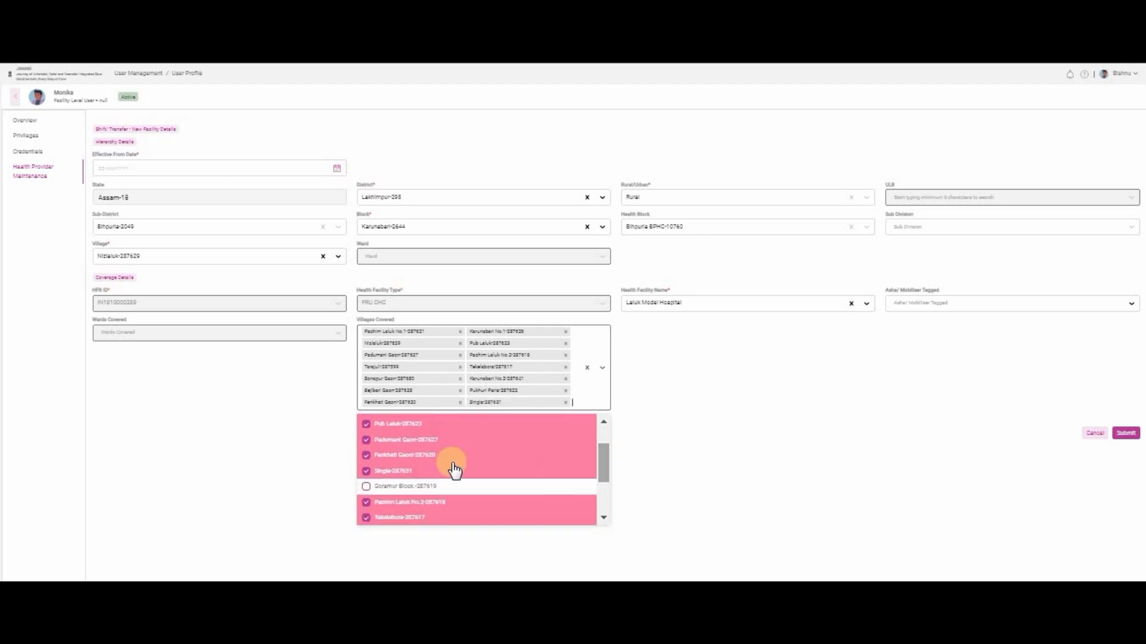
{"action": "left_click", "coordinate": [410, 486]}
{"action": "left_click_drag", "start_coordinate": [606, 504], "coordinate": [603, 429]}
{"action": "left_click", "coordinate": [692, 420]}
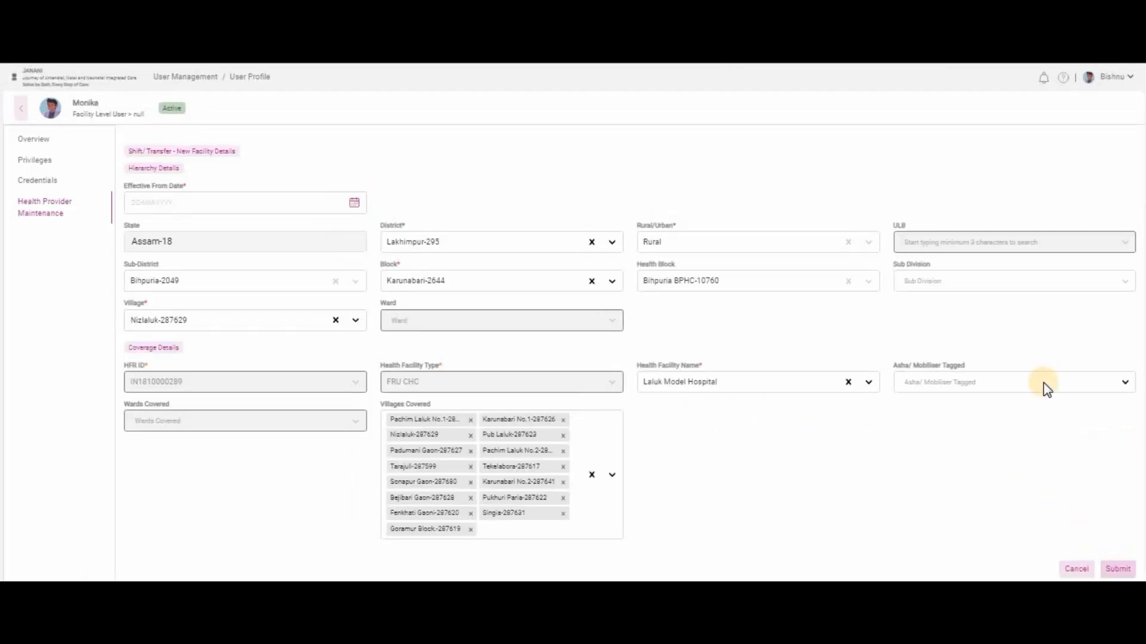
Leave the ASHA/mobiliser tag empty, set Effective From Date to 01-06-2026, and submit the transfer.
{"action": "left_click", "coordinate": [992, 376]}
{"action": "left_click", "coordinate": [1032, 482]}
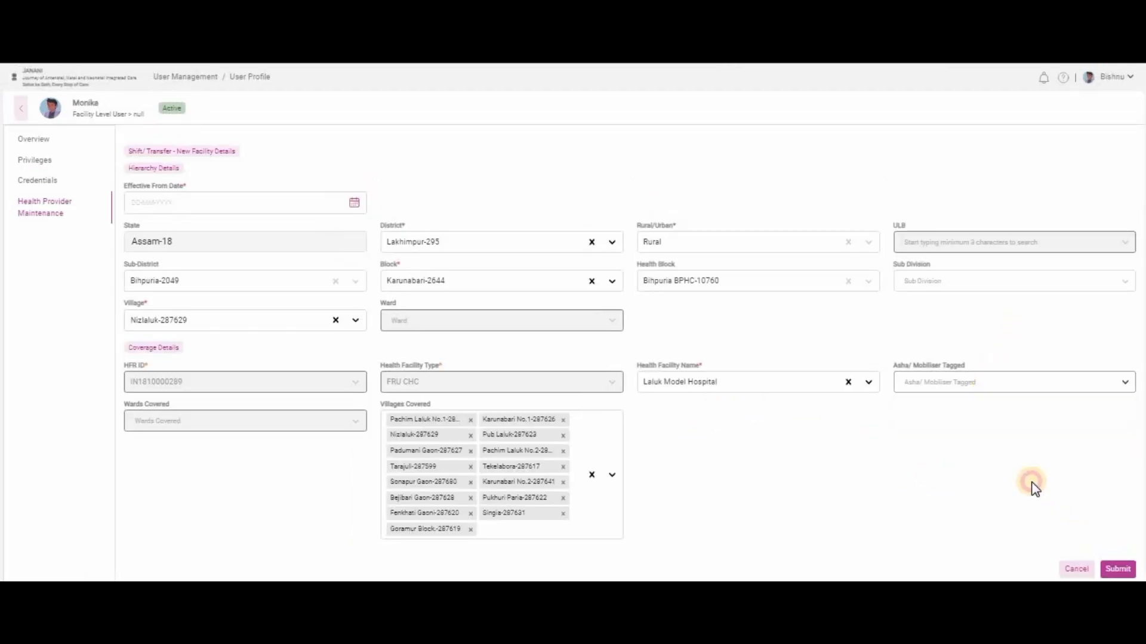
{"action": "left_click", "coordinate": [1127, 569]}
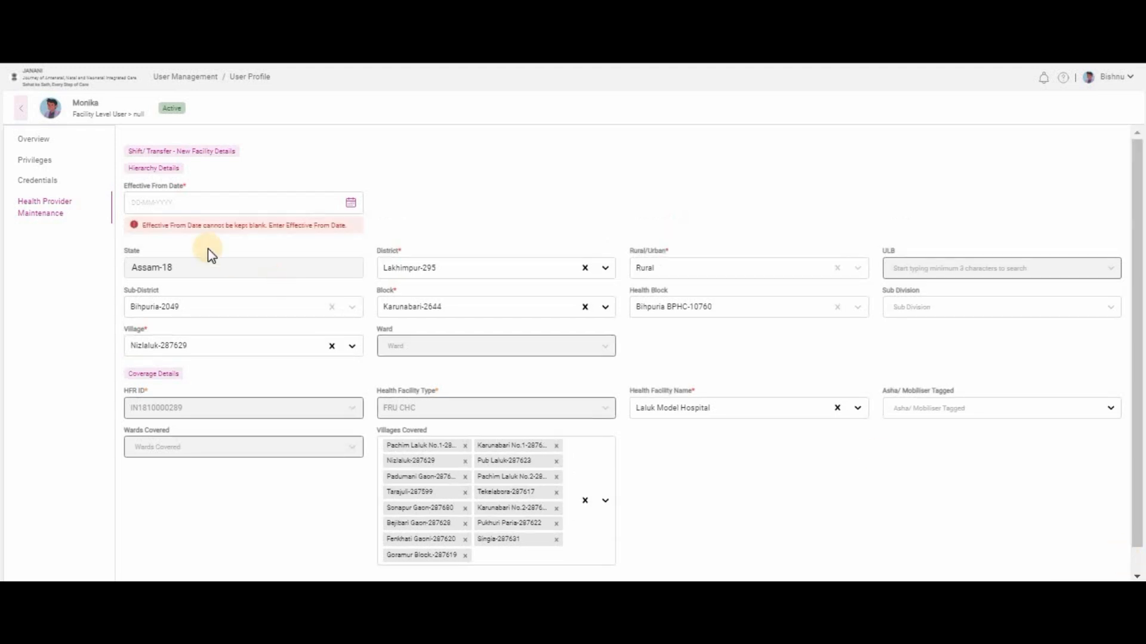
{"action": "left_click", "coordinate": [193, 203]}
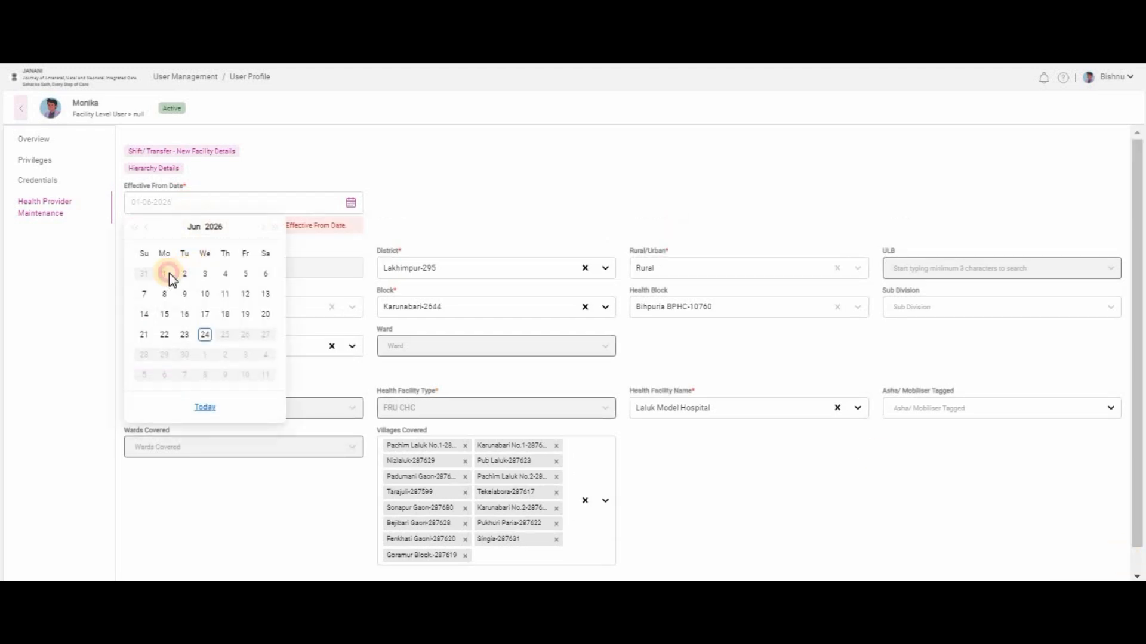
{"action": "left_click", "coordinate": [170, 273]}
{"action": "left_click_drag", "start_coordinate": [905, 453], "coordinate": [913, 456]}
{"action": "left_click", "coordinate": [1116, 570]}
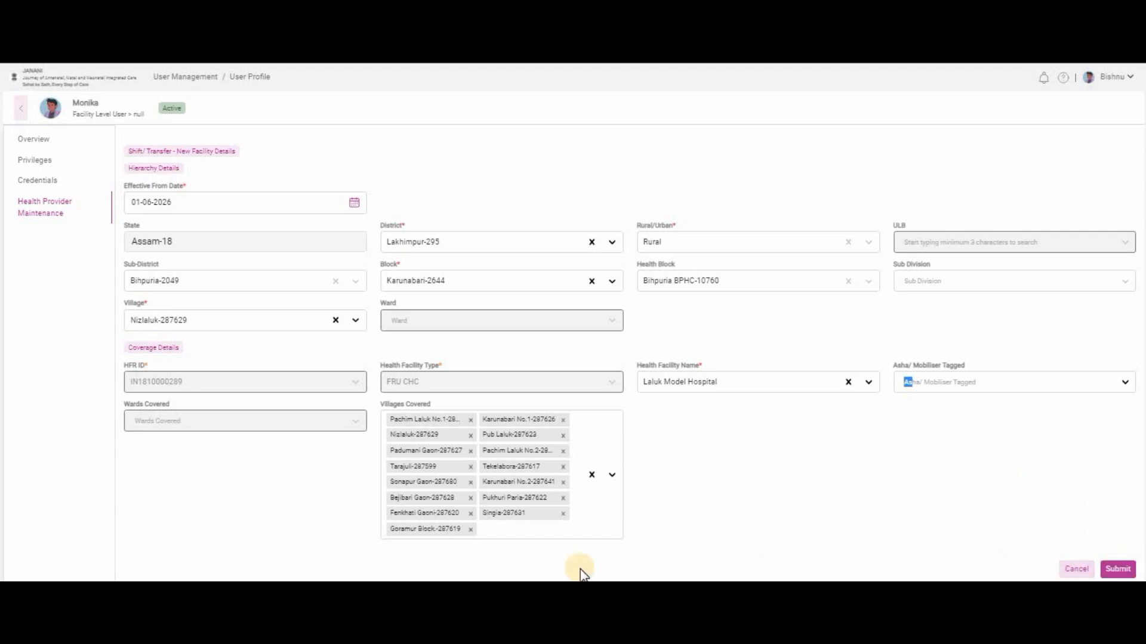